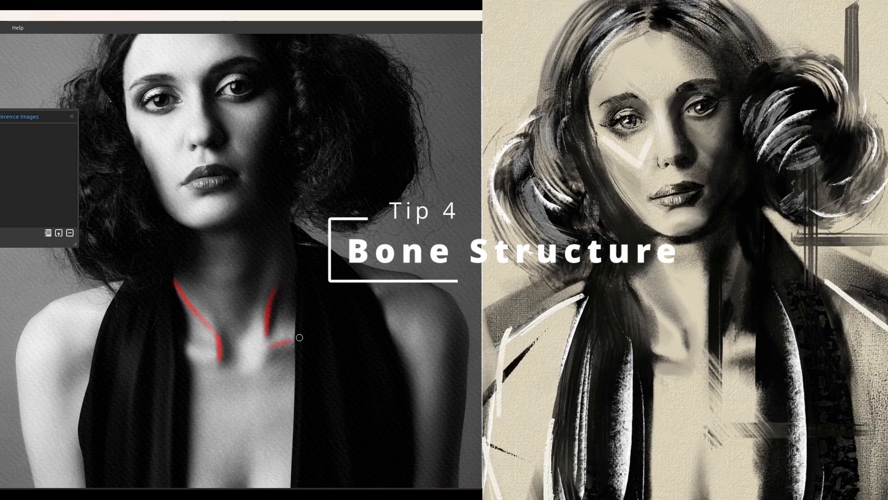
Mark the neck muscles, collarbones and both shoulders on the black-and-white reference portrait with soft red strokes.
left_click_drag(213, 356, 186, 348)
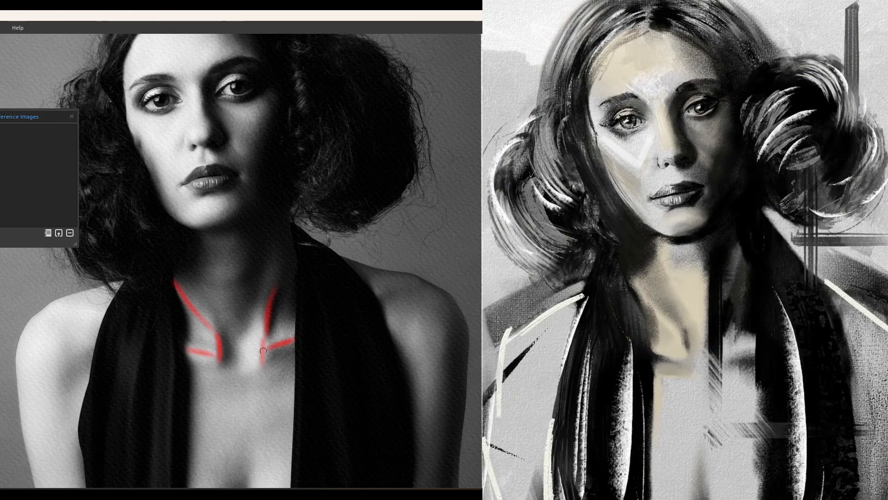
left_click_drag(252, 296, 265, 248)
left_click_drag(197, 252, 231, 274)
left_click_drag(419, 273, 407, 277)
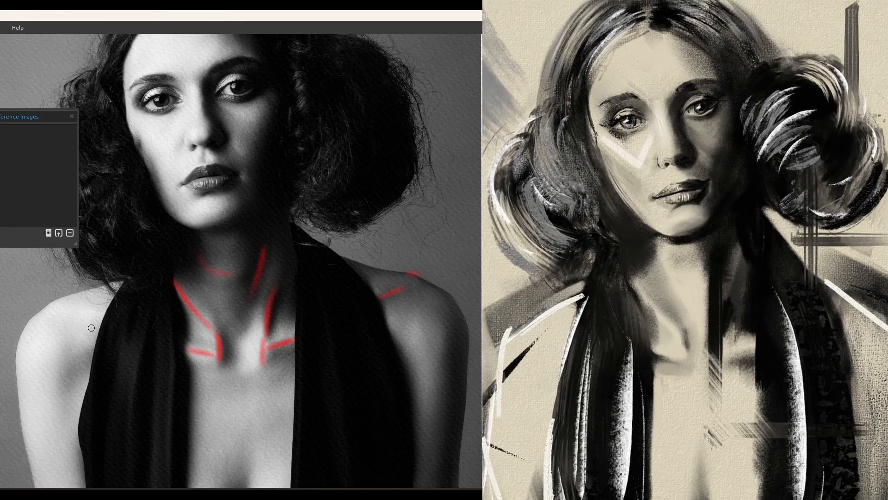
left_click_drag(23, 365, 51, 382)
left_click_drag(70, 364, 63, 377)
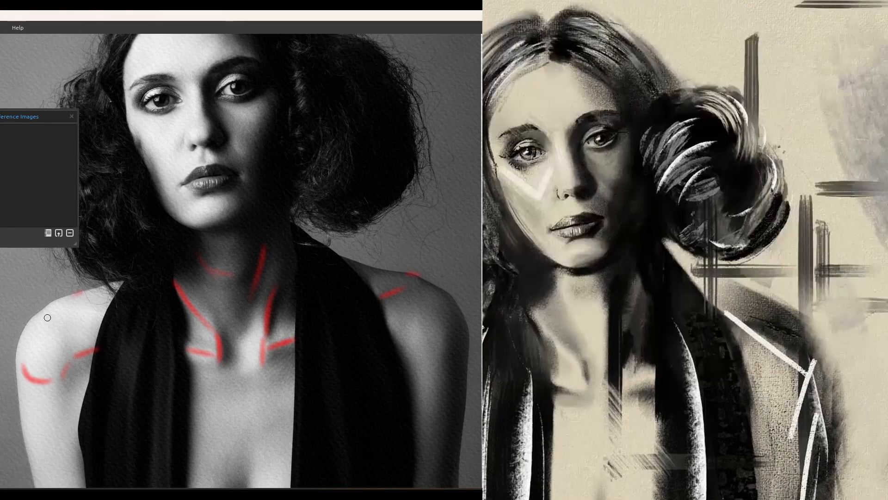
left_click_drag(43, 313, 73, 335)
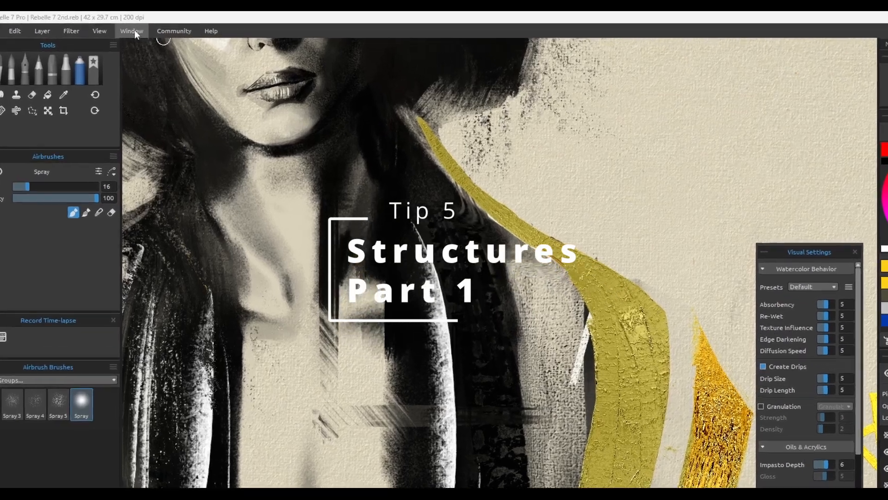
Load the Imprint structure from the Structure Library and brush it over the dark lapel with the Square Soft 2 pastel.
left_click(136, 27)
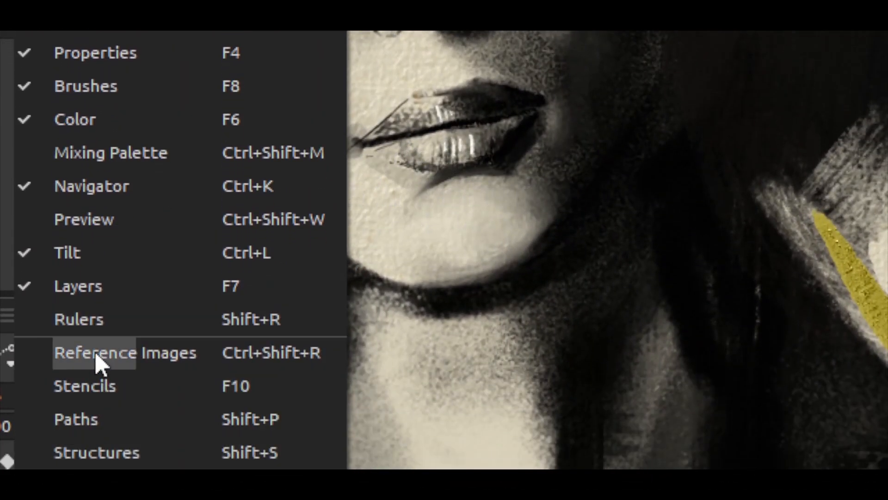
left_click(101, 453)
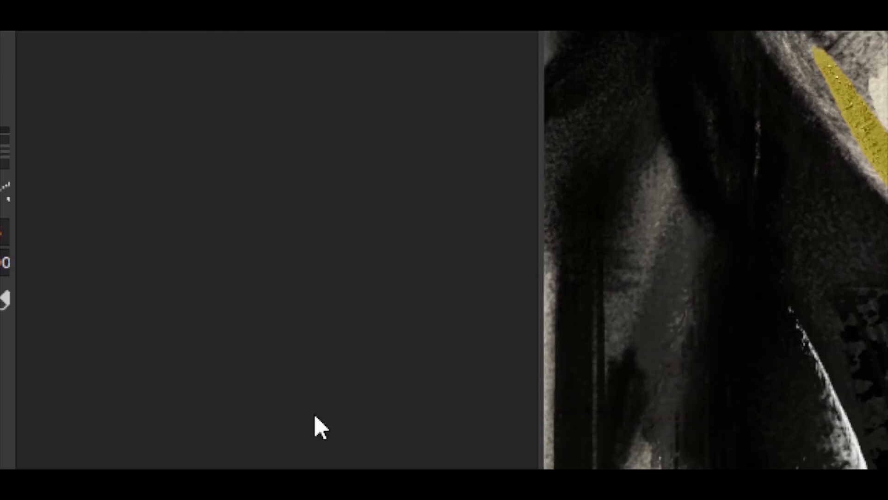
left_click(452, 447)
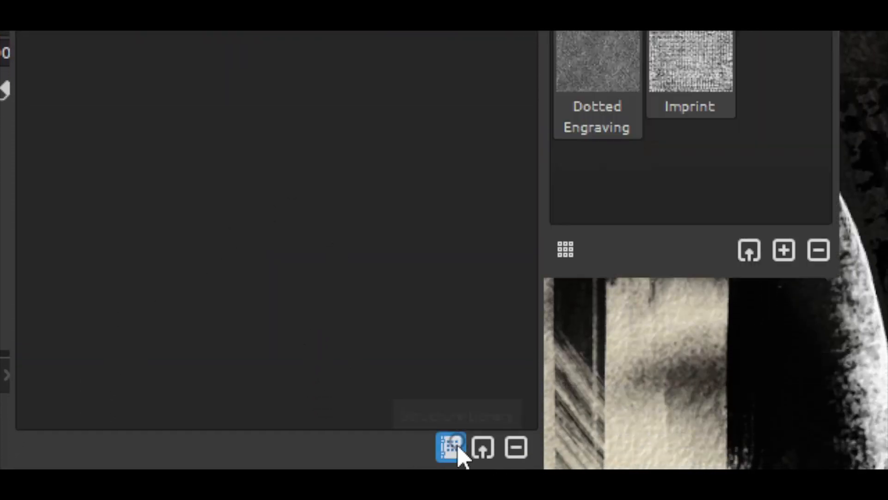
double_click(682, 312)
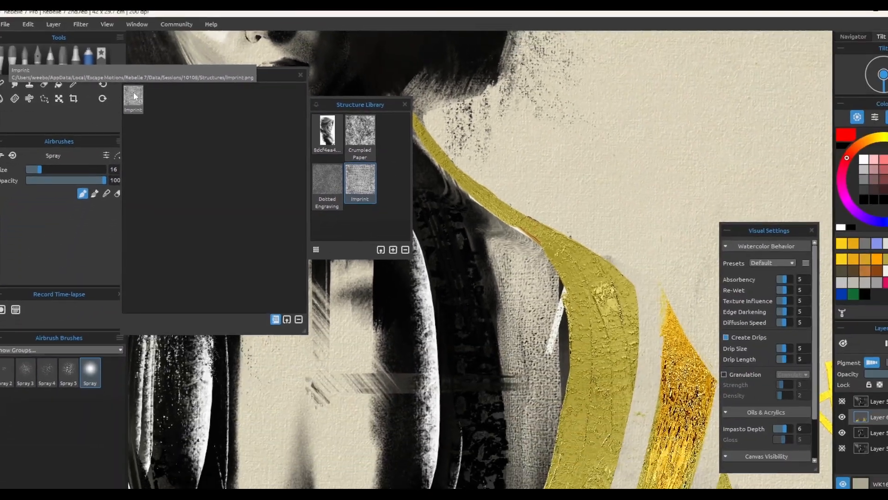
left_click(50, 64)
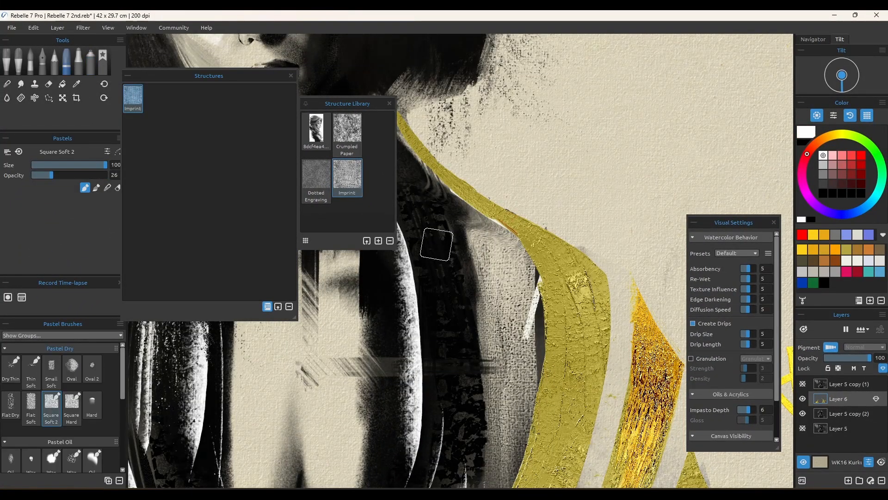
left_click_drag(436, 244, 445, 450)
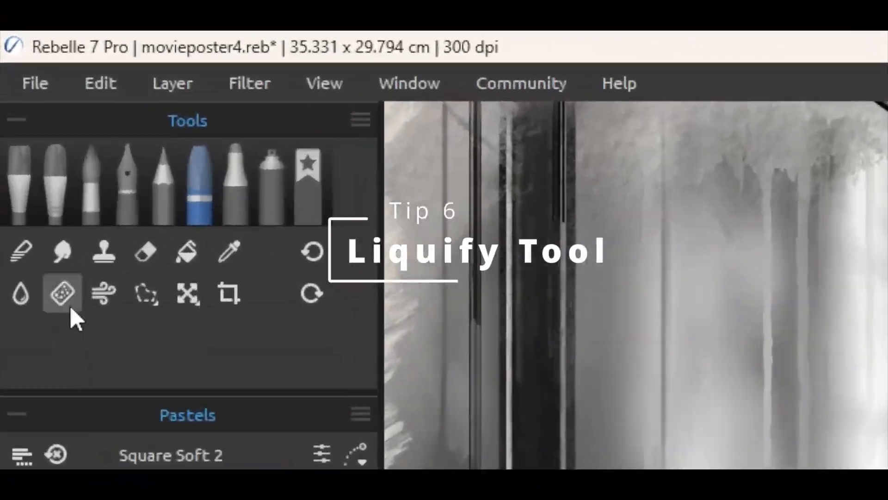
left_click(62, 252)
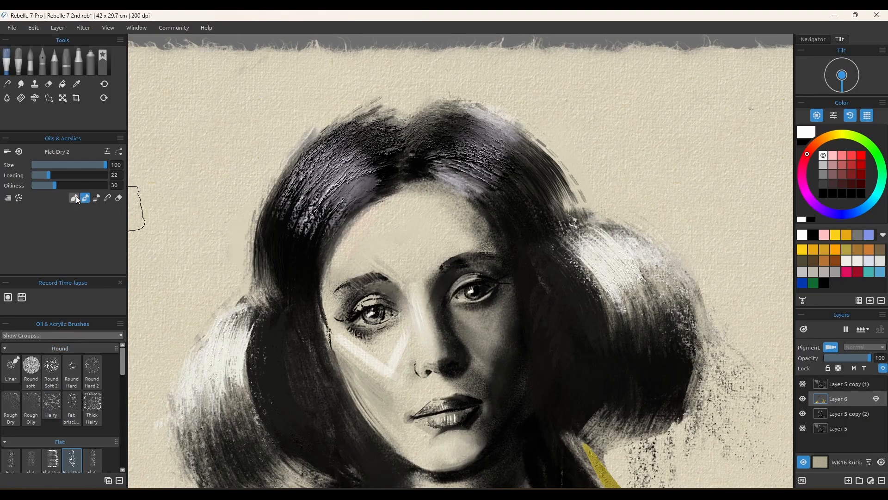
left_click_drag(293, 181, 359, 173)
left_click_drag(428, 148, 467, 163)
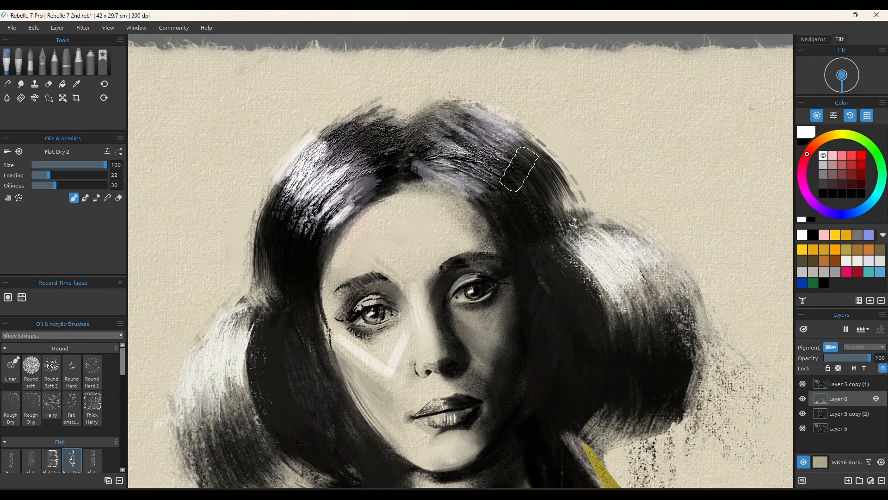
key("ctrl+z")
key("ctrl+z")
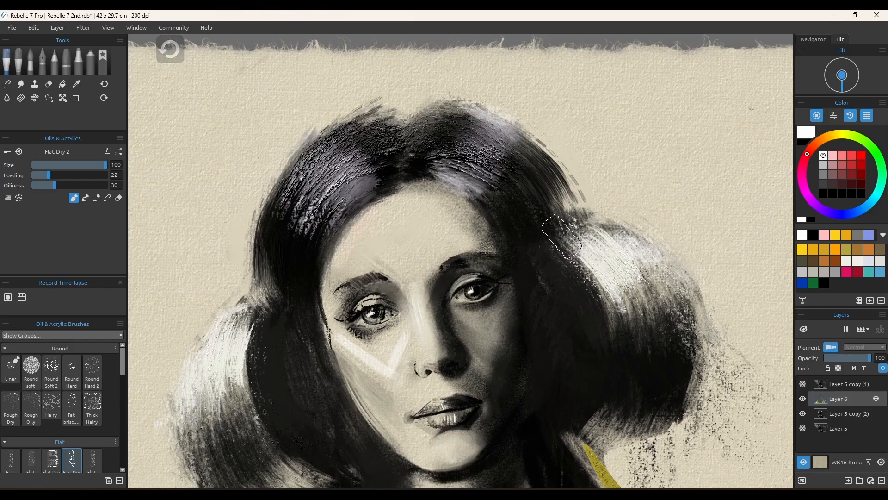
Paint white highlights on both sides of the hair crown and on the inner edges of both side buns with Flat Dry 2.
left_click_drag(465, 150, 515, 180)
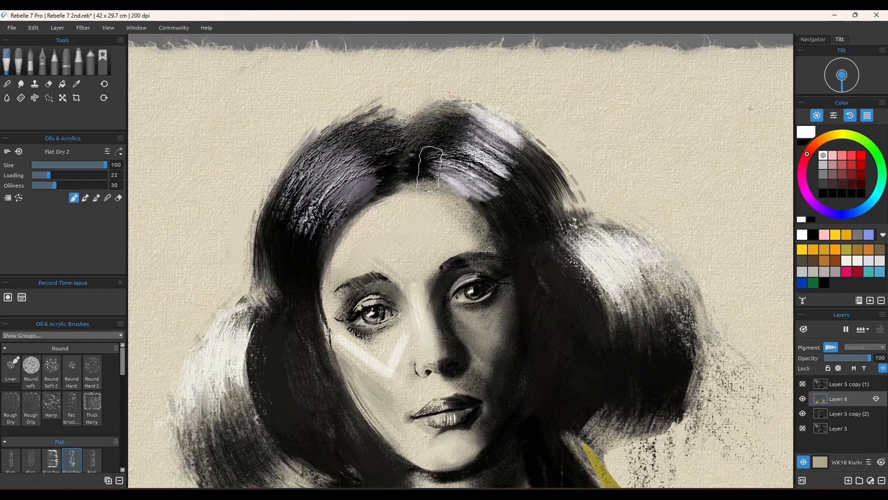
left_click_drag(324, 193, 371, 156)
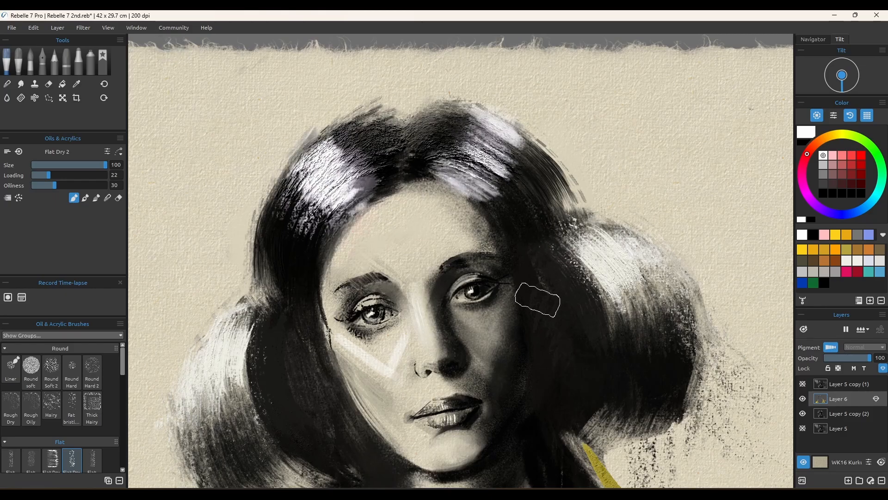
left_click_drag(227, 361, 231, 369)
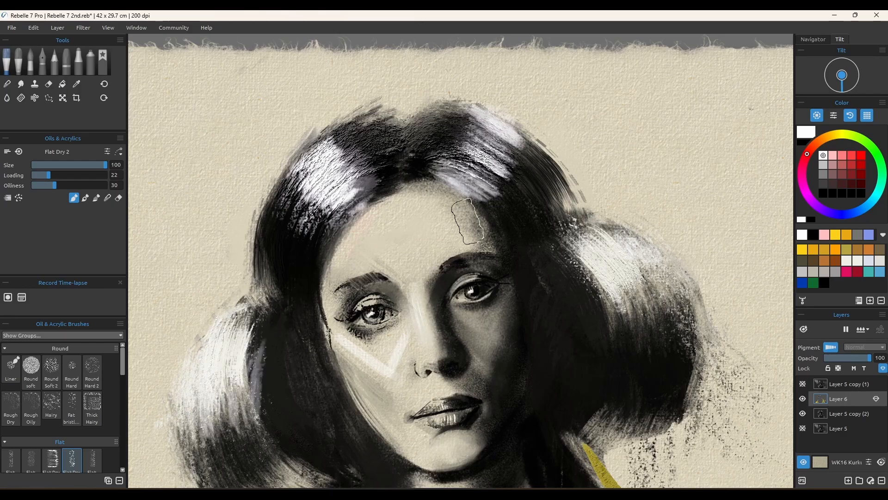
mouse_move(552, 260)
left_mouse_down()
mouse_move(602, 318)
mouse_move(644, 328)
left_mouse_up()
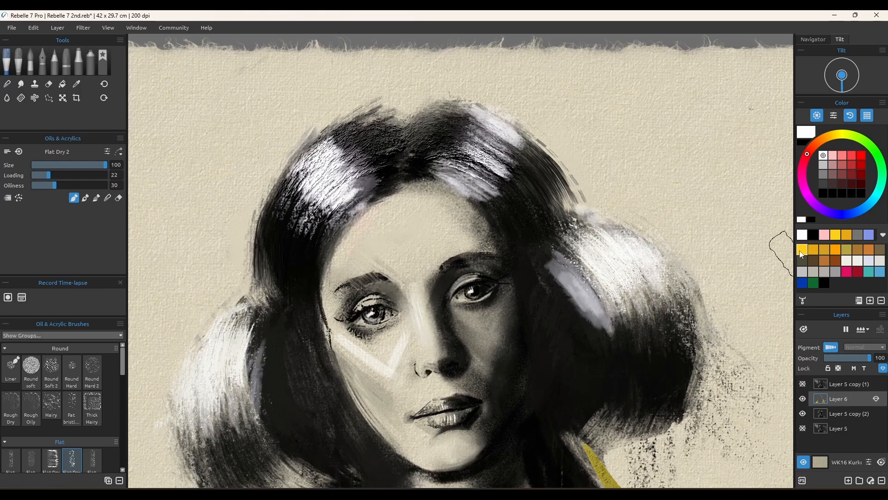
Sample the dark hair colour and paint dark Flat Dry 2 strokes into the left and right hair buns.
left_click_drag(649, 274, 653, 176)
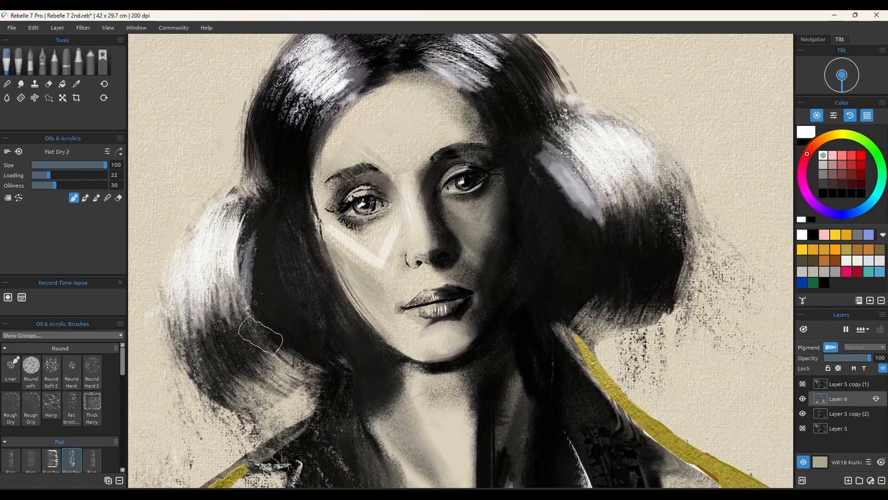
left_click(284, 293, "alt")
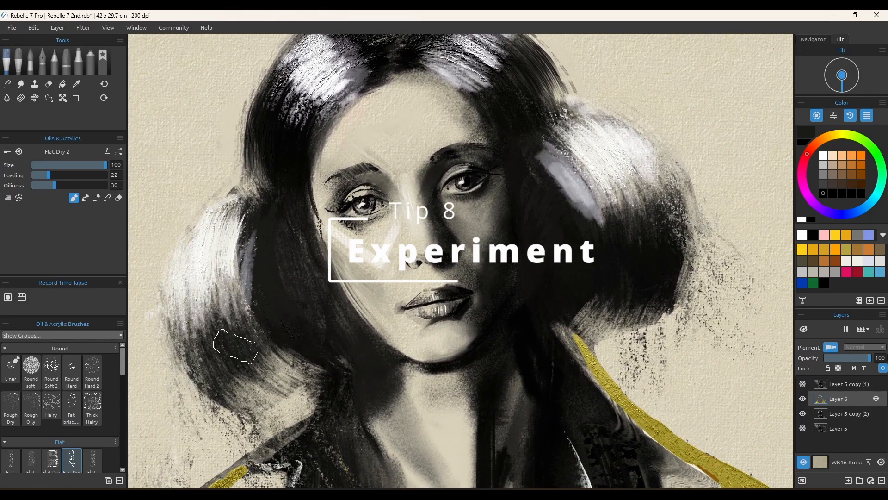
mouse_move(228, 336)
left_mouse_down()
mouse_move(232, 345)
mouse_move(227, 246)
left_mouse_up()
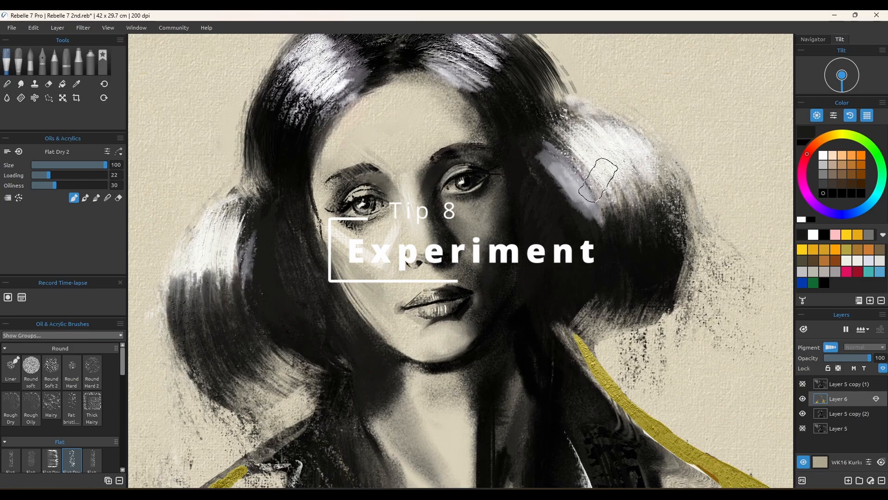
mouse_move(598, 179)
left_mouse_down()
mouse_move(635, 242)
mouse_move(625, 169)
mouse_move(657, 296)
left_mouse_up()
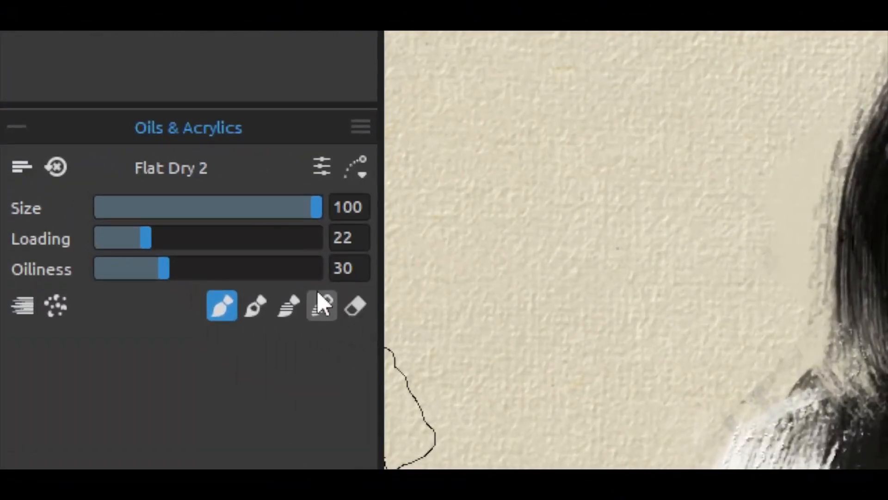
Set the Flat Dry 2 loading to 78, switch to erasing and carve curved textured strokes out of the hair buns.
left_click(137, 210)
left_click(359, 313)
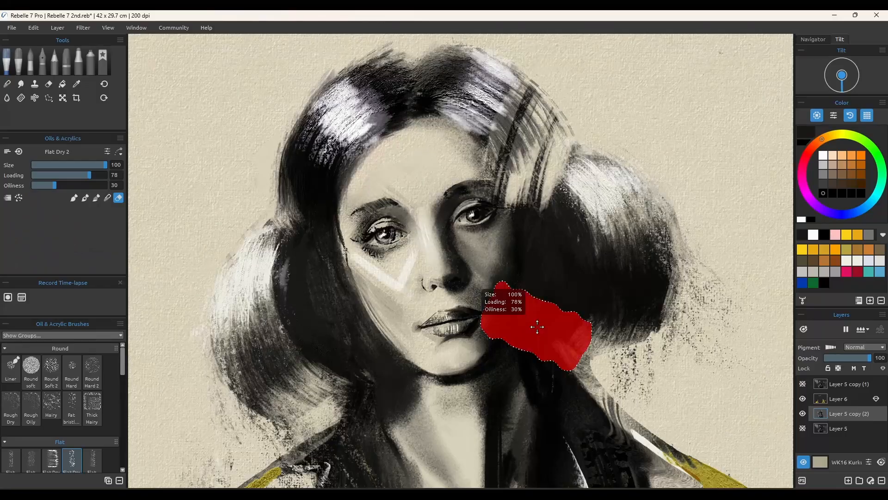
key("ctrl+z")
left_click_drag(597, 189, 625, 259)
key("ctrl+z")
left_click_drag(703, 278, 648, 354)
left_click_drag(661, 236, 601, 342)
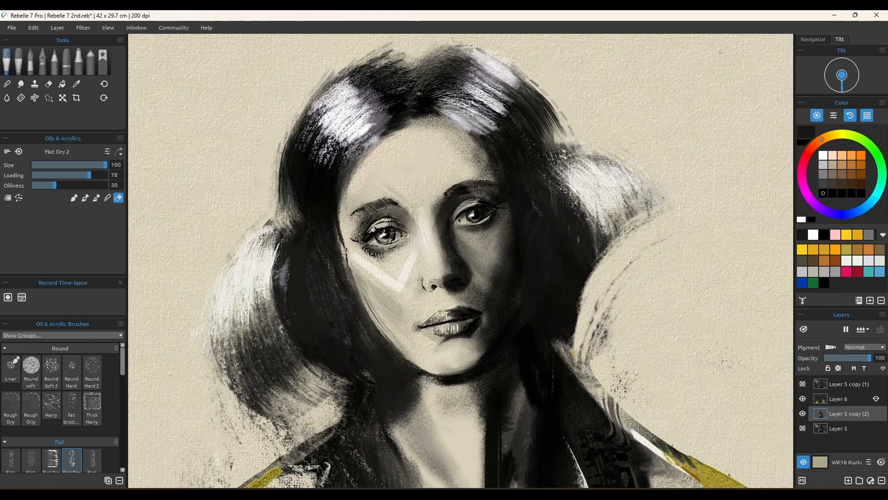
left_click_drag(236, 356, 342, 398)
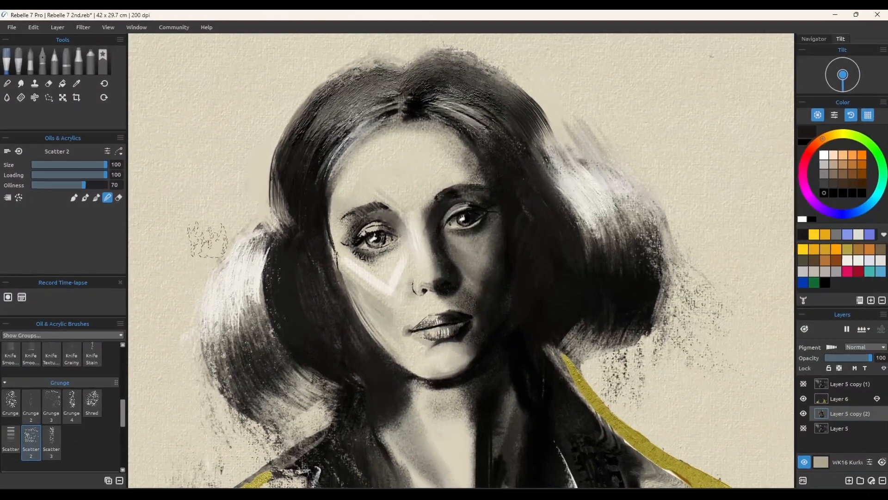
Break up the hair's outer edges around the crown and both buns with dark Scatter 2 strokes at size 100.
mouse_move(251, 248)
left_mouse_down()
mouse_move(291, 174)
mouse_move(245, 291)
mouse_move(274, 326)
mouse_move(263, 201)
mouse_move(229, 282)
mouse_move(290, 157)
left_mouse_up()
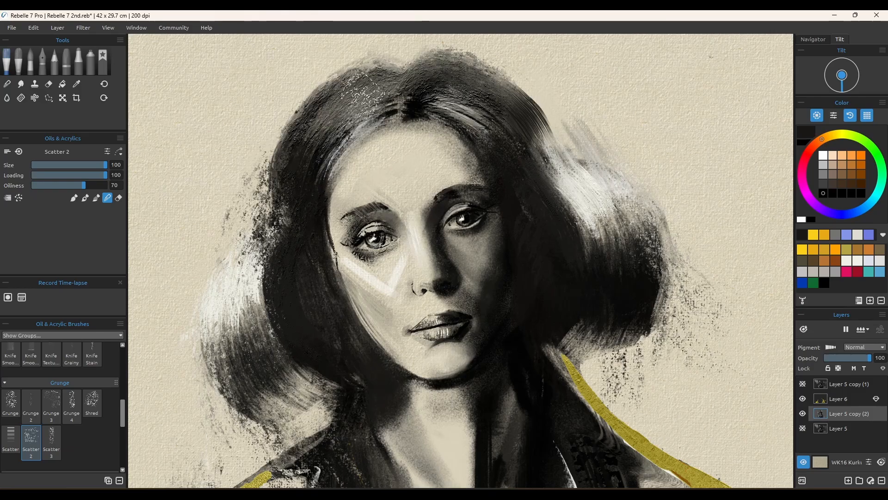
left_click_drag(363, 95, 322, 145)
mouse_move(418, 99)
left_mouse_down()
mouse_move(491, 103)
mouse_move(521, 232)
left_mouse_up()
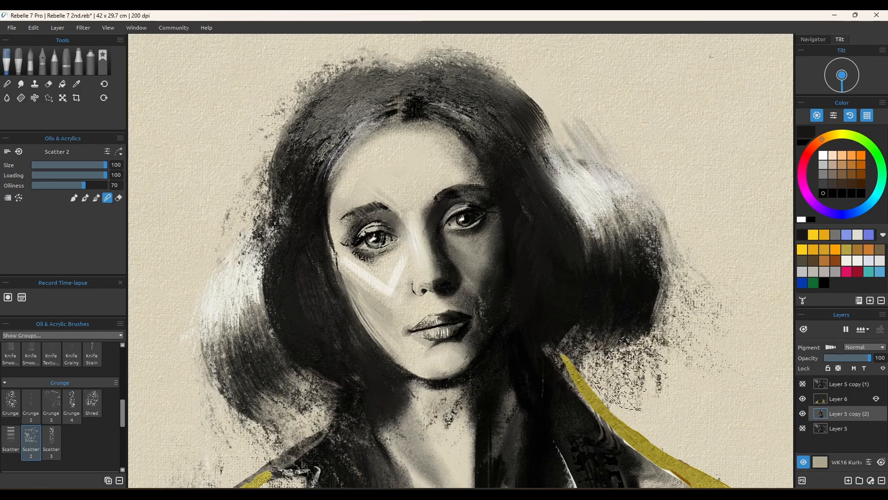
mouse_move(716, 241)
left_mouse_down()
mouse_move(689, 315)
mouse_move(729, 401)
left_mouse_up()
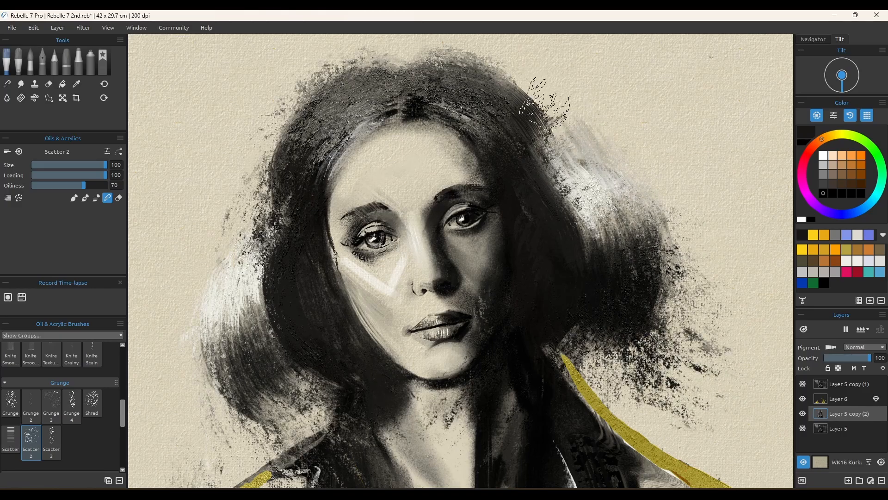
Rework the hair left of the forehead with dark Scatter 2 strokes, undoing the last two strokes.
left_click_drag(343, 123, 260, 316)
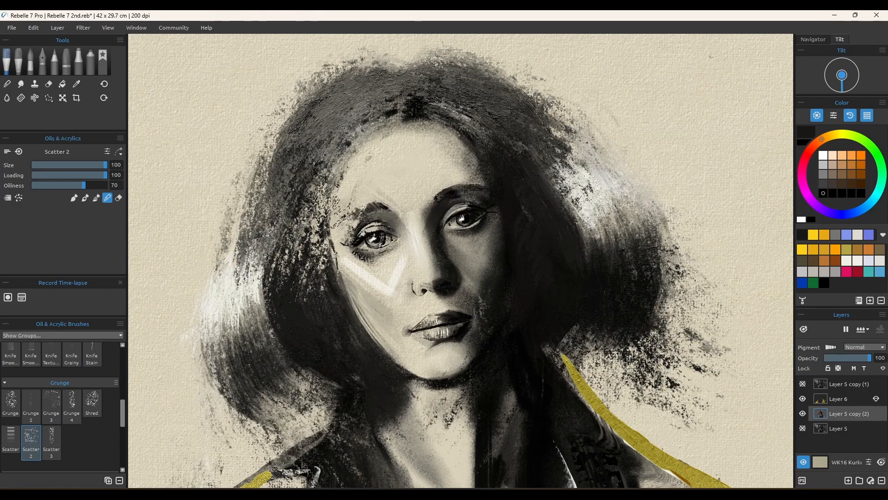
key("ctrl+z")
key("ctrl+z")
left_click_drag(294, 123, 243, 246)
left_click_drag(296, 158, 231, 286)
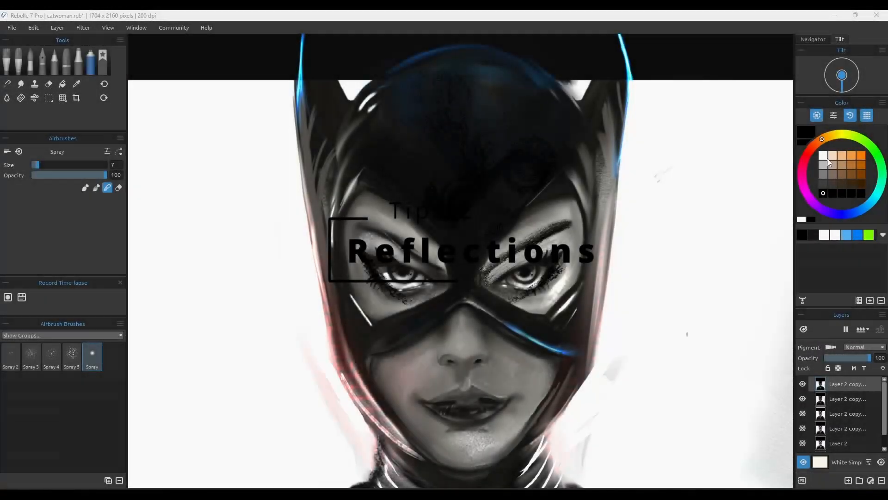
Lower the opacity of the topmost layer in the catwoman portrait.
left_click_drag(868, 361, 823, 357)
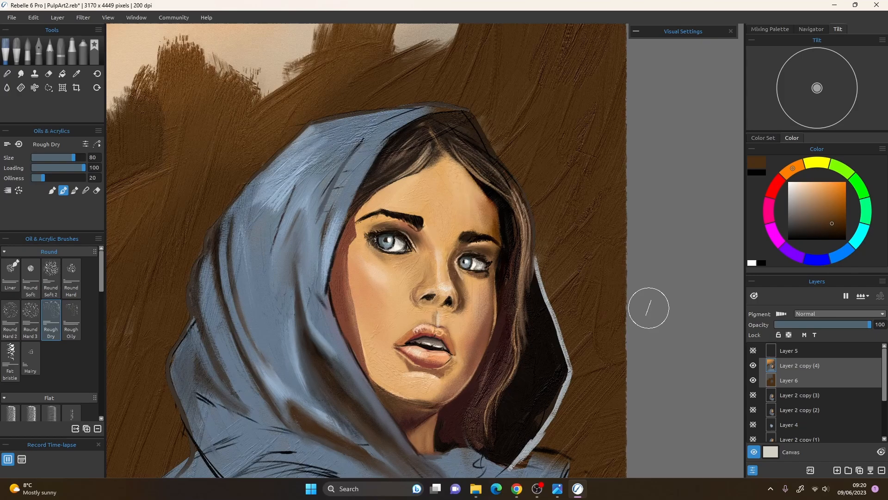
left_click(540, 311, "alt")
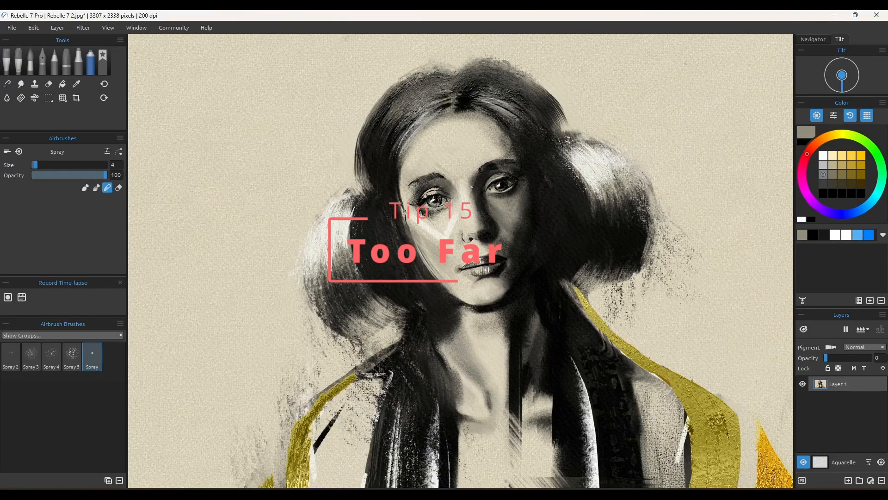
Paint black texture over the crown of the hair with the Scatter 2 oil brush at size 40.
left_click_drag(472, 186, 455, 145)
scroll(456, 145, "down", 2)
mouse_move(500, 190)
left_mouse_down()
mouse_move(452, 180)
mouse_move(478, 190)
left_mouse_up()
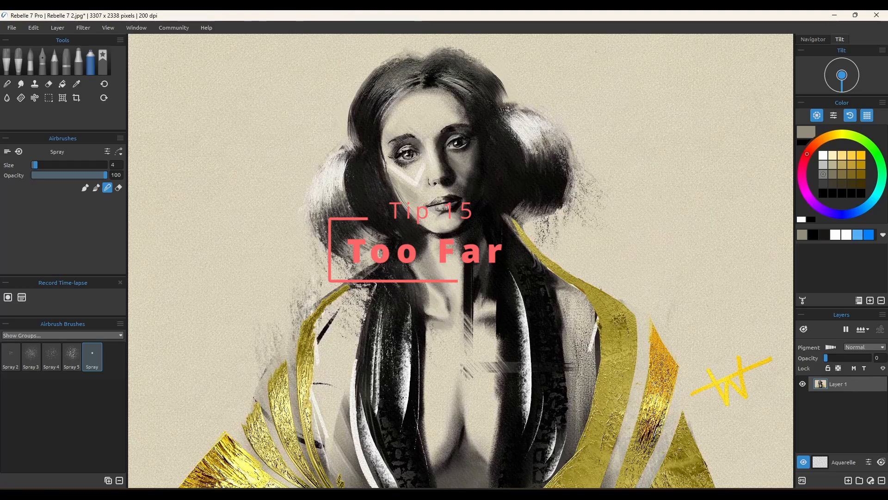
left_click(6, 60)
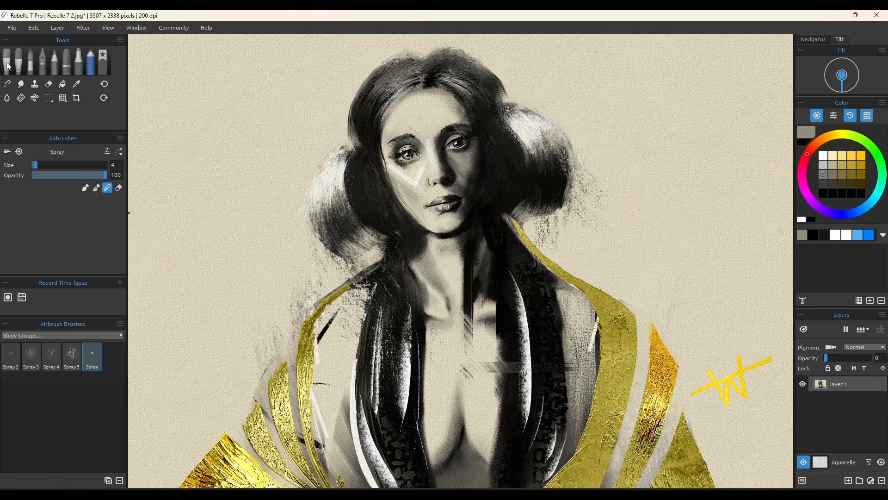
key("]")
key("]")
key("]")
key("]")
key("]")
key("]")
key("]")
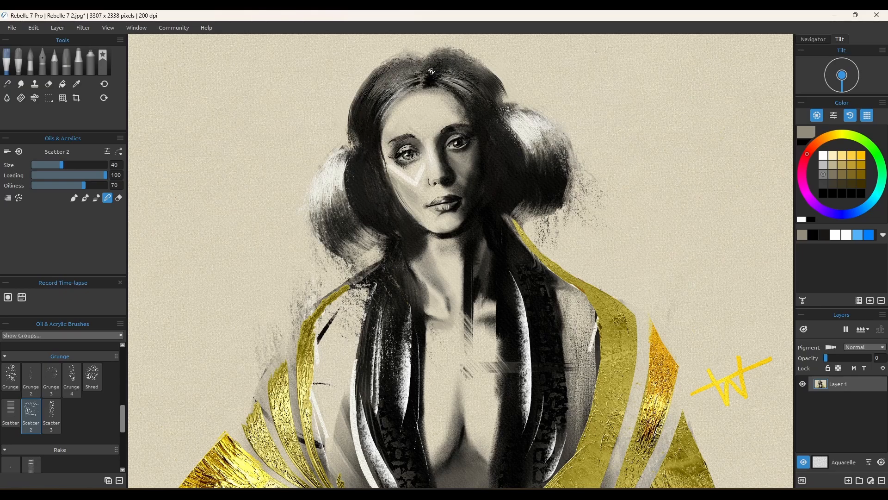
left_click(823, 193)
mouse_move(437, 67)
left_mouse_down()
mouse_move(414, 69)
mouse_move(410, 82)
mouse_move(414, 67)
left_mouse_up()
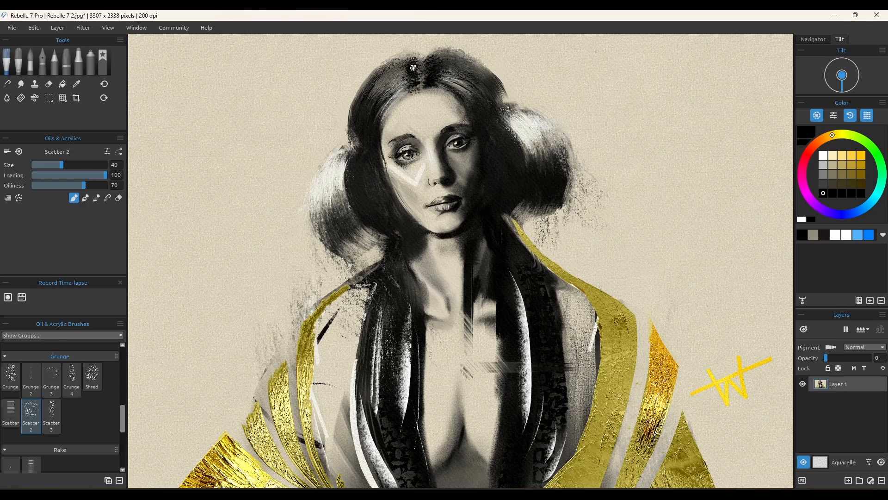
Texture the inner edge of the bright right-hand bun with Scatter 2 at size 45, sample its dark grey, and undo the last stroke.
key("bracketright")
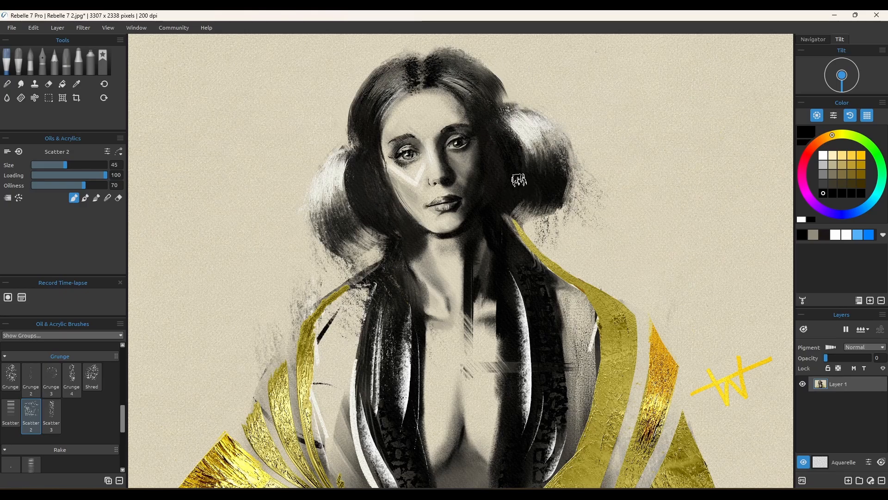
left_click(529, 164, "alt")
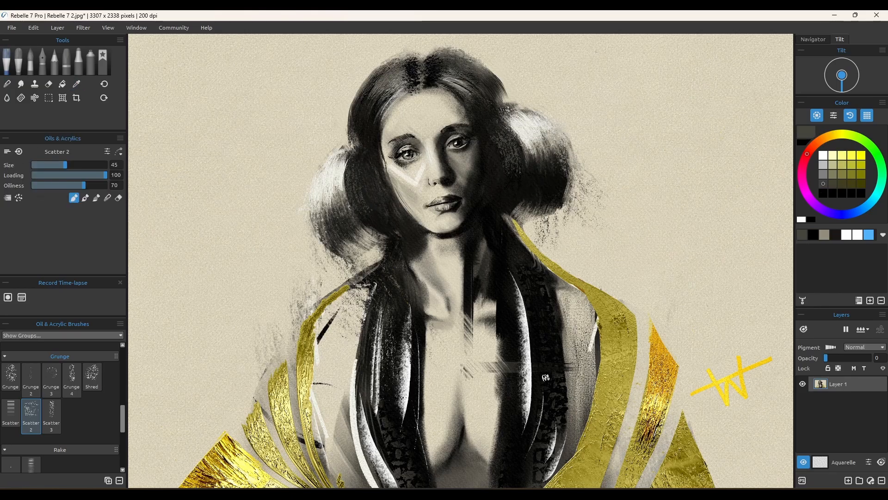
key("ctrl+z")
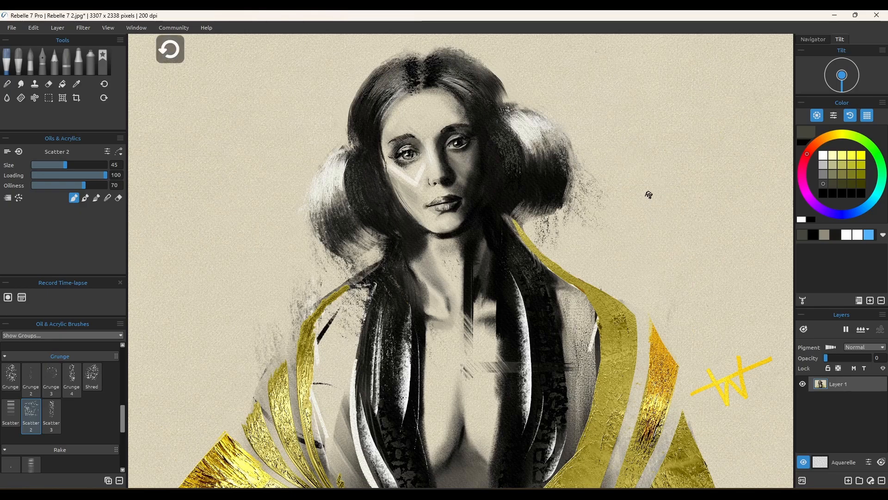
Add speckled white Scatter 2 highlights at size 45 to the crown beside the parting and to the hair falling over the shoulders.
left_click(418, 85, "alt")
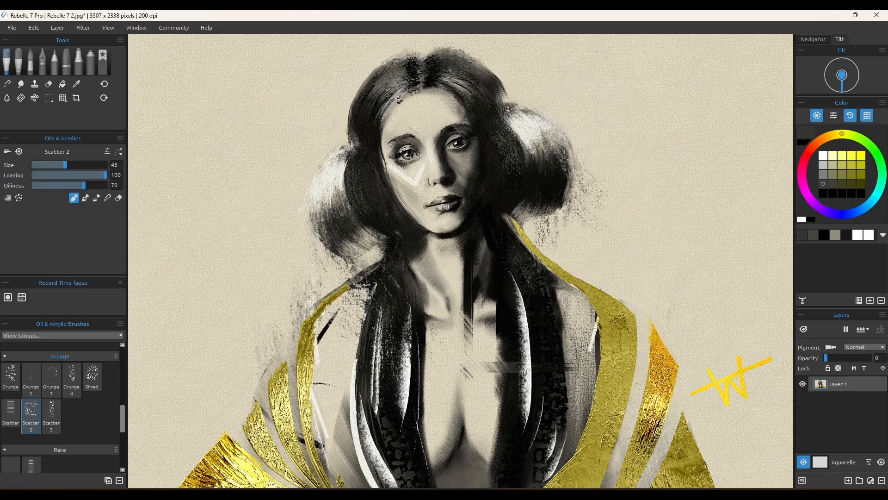
mouse_move(407, 85)
left_mouse_down()
mouse_move(391, 80)
mouse_move(394, 70)
left_mouse_up()
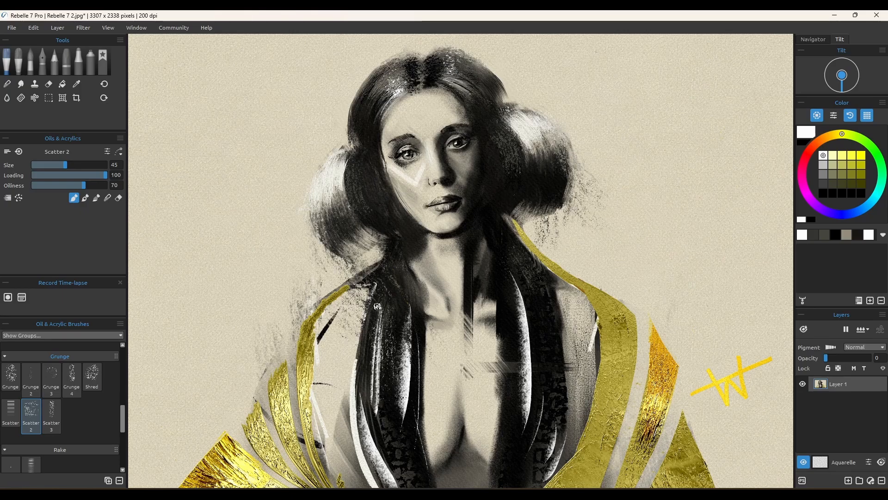
mouse_move(378, 306)
left_mouse_down()
mouse_move(366, 296)
mouse_move(370, 281)
left_mouse_up()
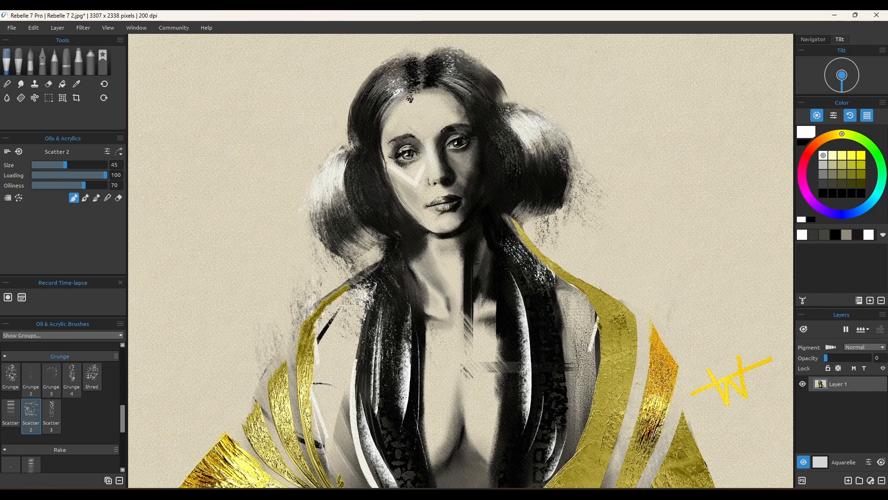
Sample near-black from the eyebrow area and reduce the Scatter 2 brush to size 14 for detailing the eyebrow.
left_click(449, 128, "alt")
left_click_drag(404, 137, 396, 140, "shift")
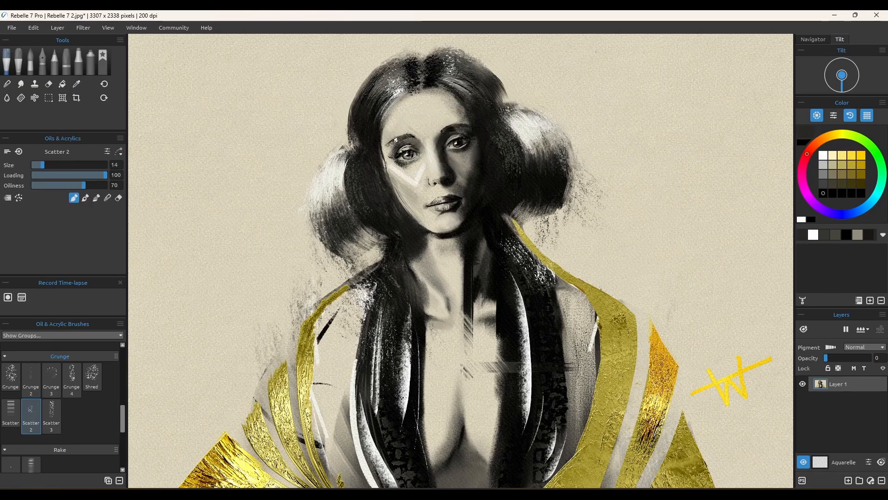